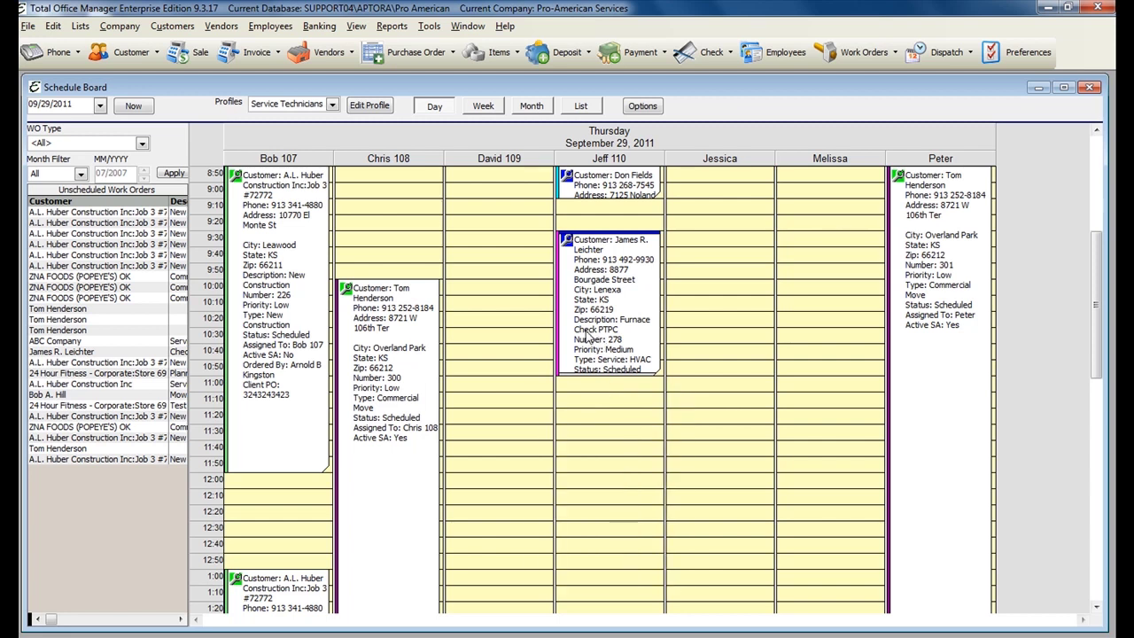
# - Schedule James R. Leichter's unscheduled work order for David at 9:50, accepting the skill level warning
pyautogui.moveTo(54, 362); pyautogui.dragTo(510, 281)
pyautogui.click(56, 352)
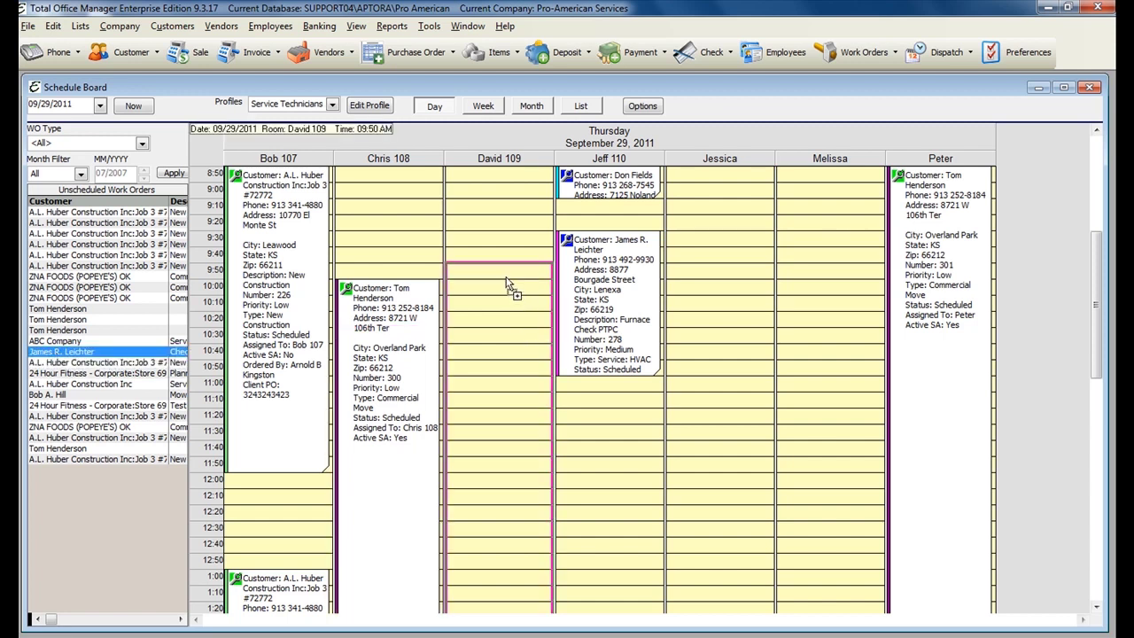
pyautogui.moveTo(558, 290)
pyautogui.mouseDown()
pyautogui.moveTo(681, 420)
pyautogui.moveTo(567, 395)
pyautogui.mouseUp()
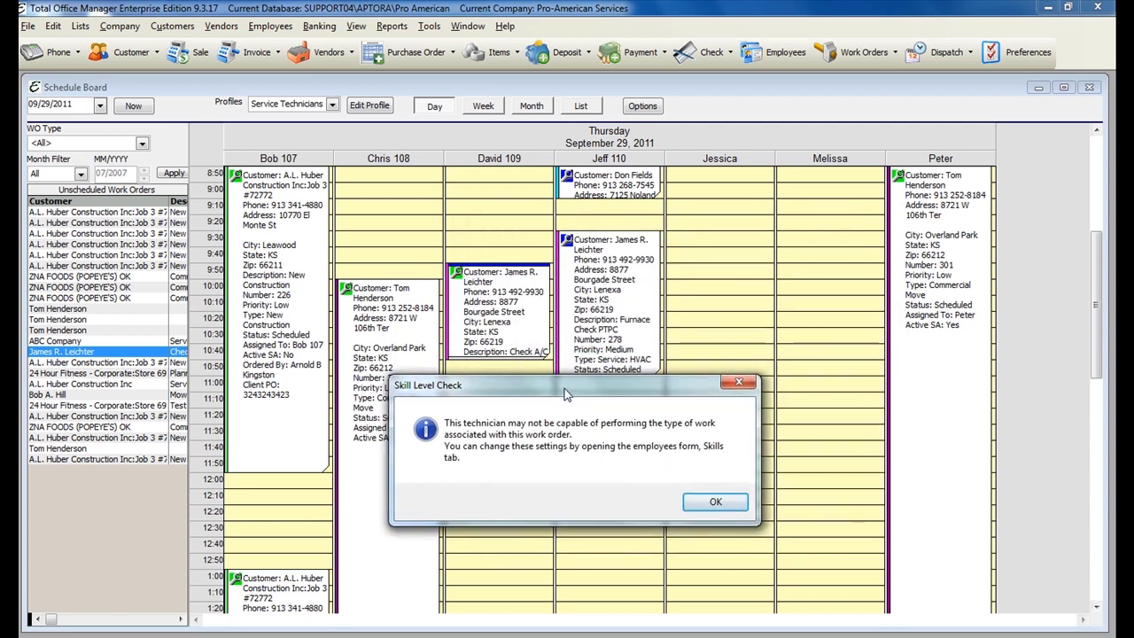
pyautogui.click(721, 502)
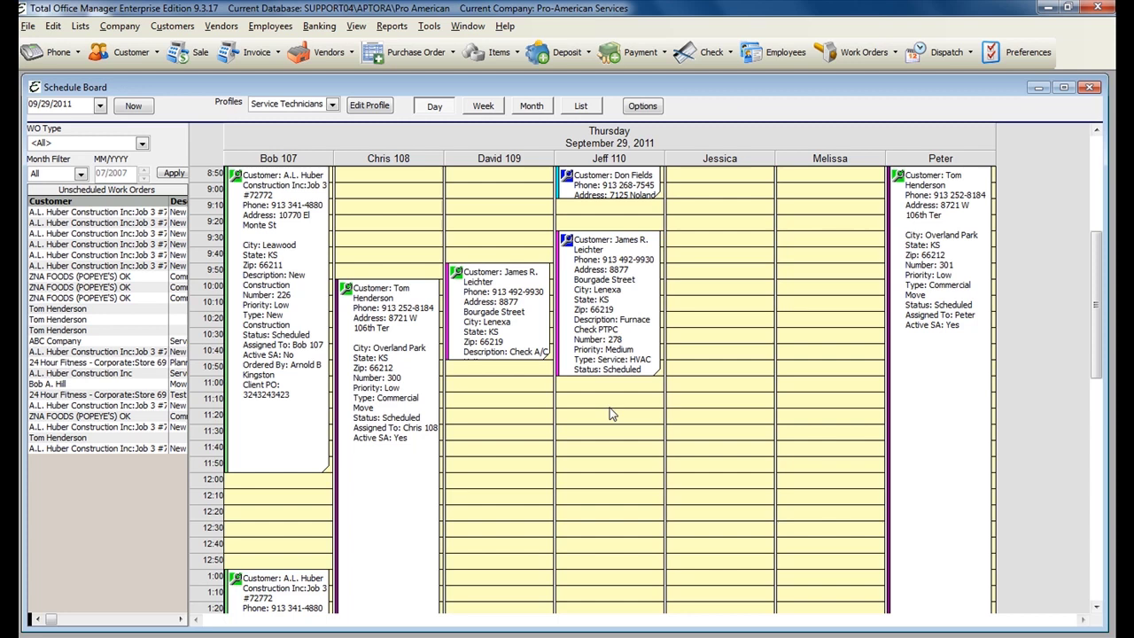
pyautogui.moveTo(596, 376); pyautogui.dragTo(617, 550)
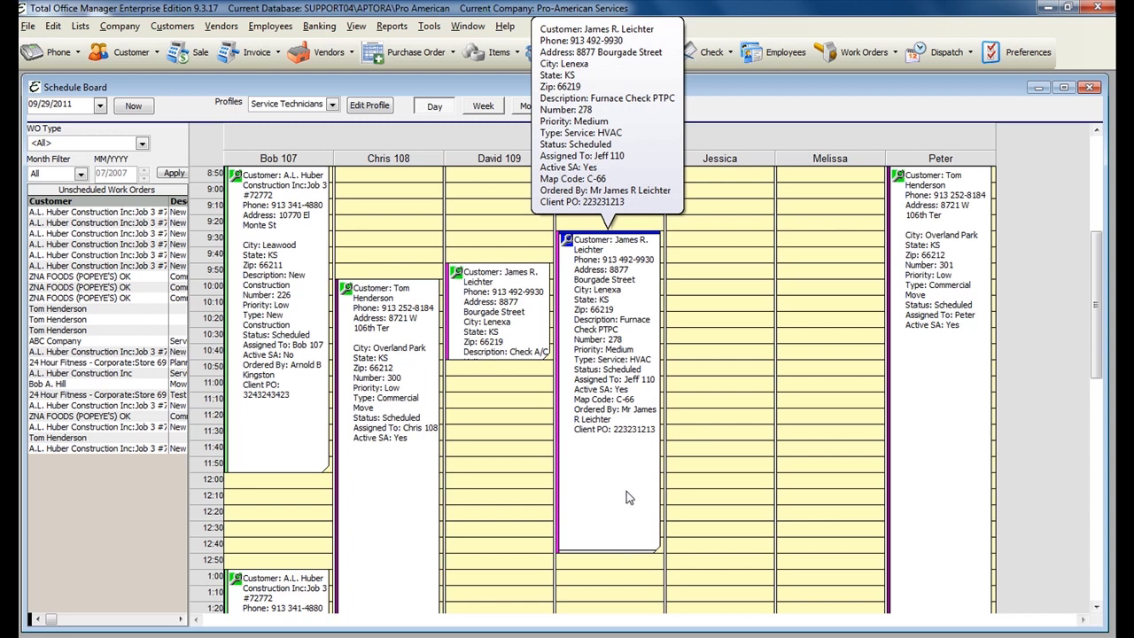
pyautogui.scroll(-1, 626, 496)
pyautogui.scroll(-1, 626, 500)
pyautogui.scroll(-1, 632, 500)
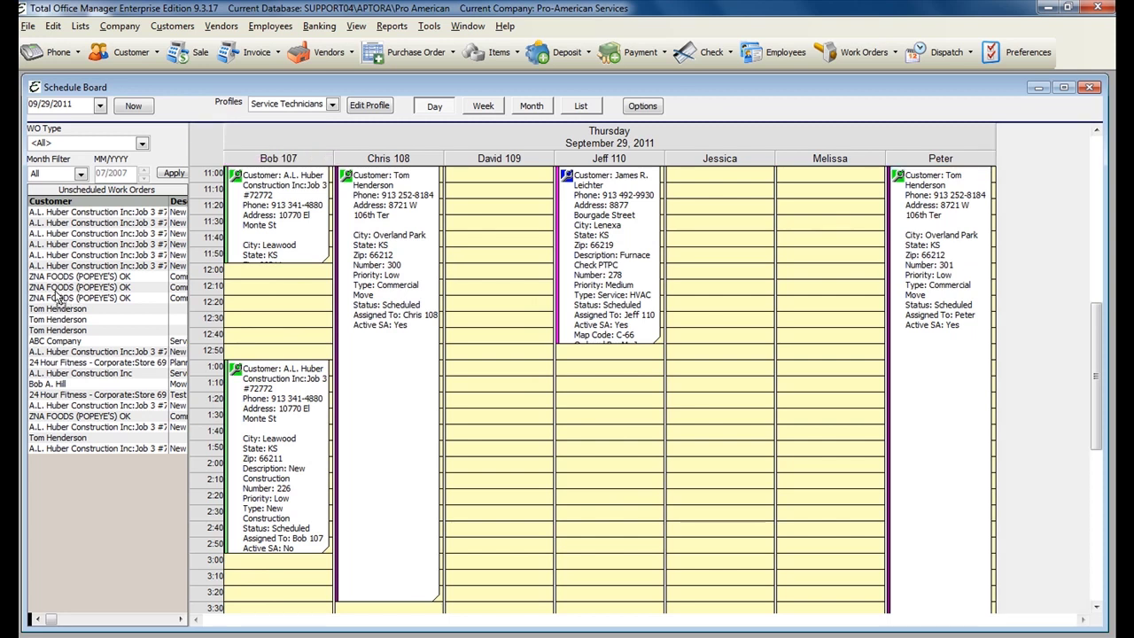
pyautogui.moveTo(59, 298); pyautogui.dragTo(61, 292)
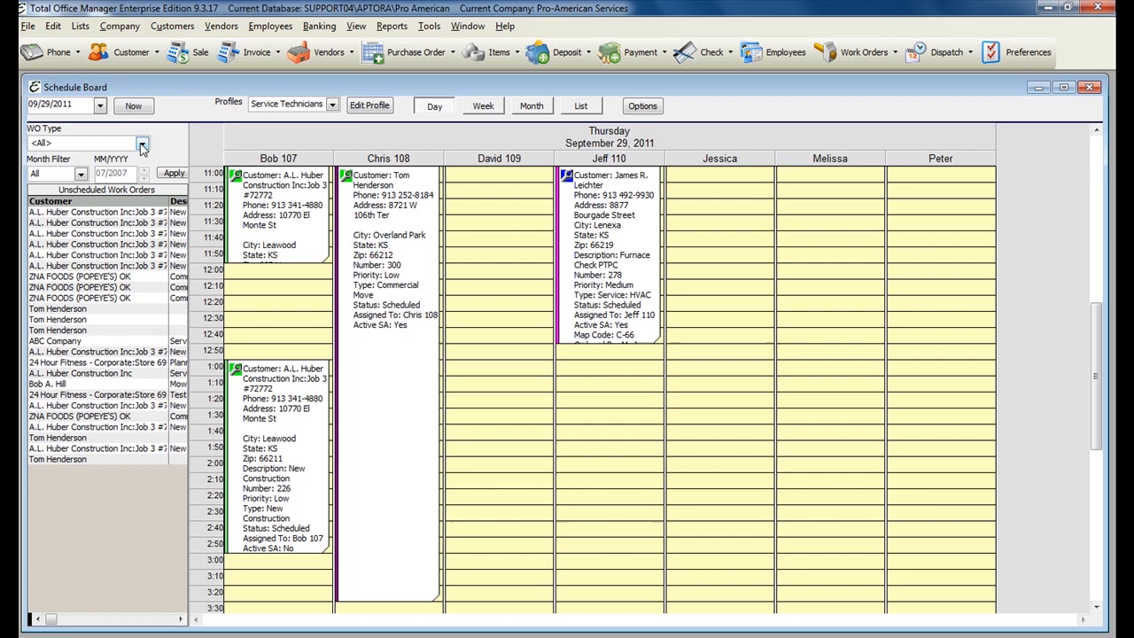
# - Filter unscheduled orders to Service: HVAC and book the A.L. Huber order at Peter's 11:00
pyautogui.click(142, 144)
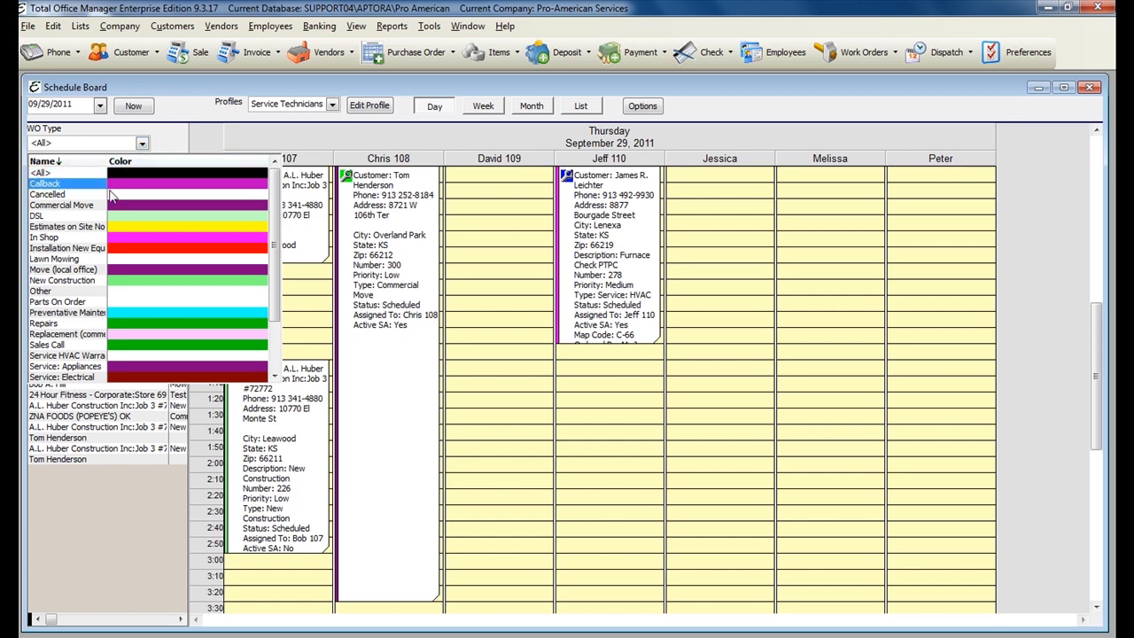
pyautogui.scroll(-1, 100, 253)
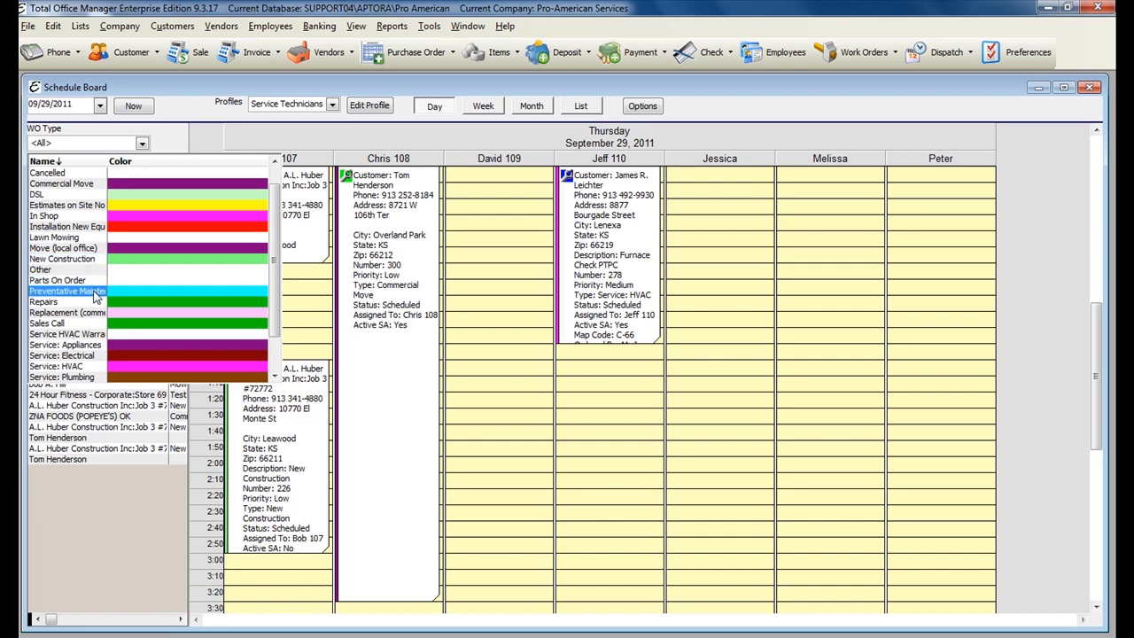
pyautogui.click(87, 366)
pyautogui.click(64, 216)
pyautogui.moveTo(64, 216); pyautogui.dragTo(962, 194)
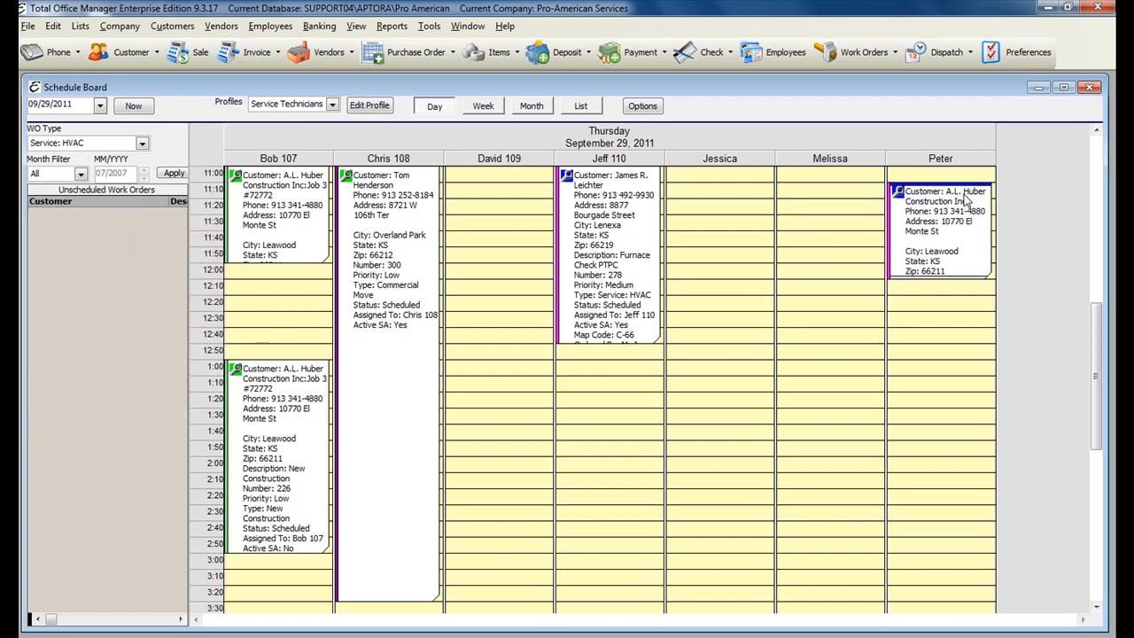
# - Set Peter's A.L. Huber work order status to Dispatched, then to En route
pyautogui.rightClick(928, 209)
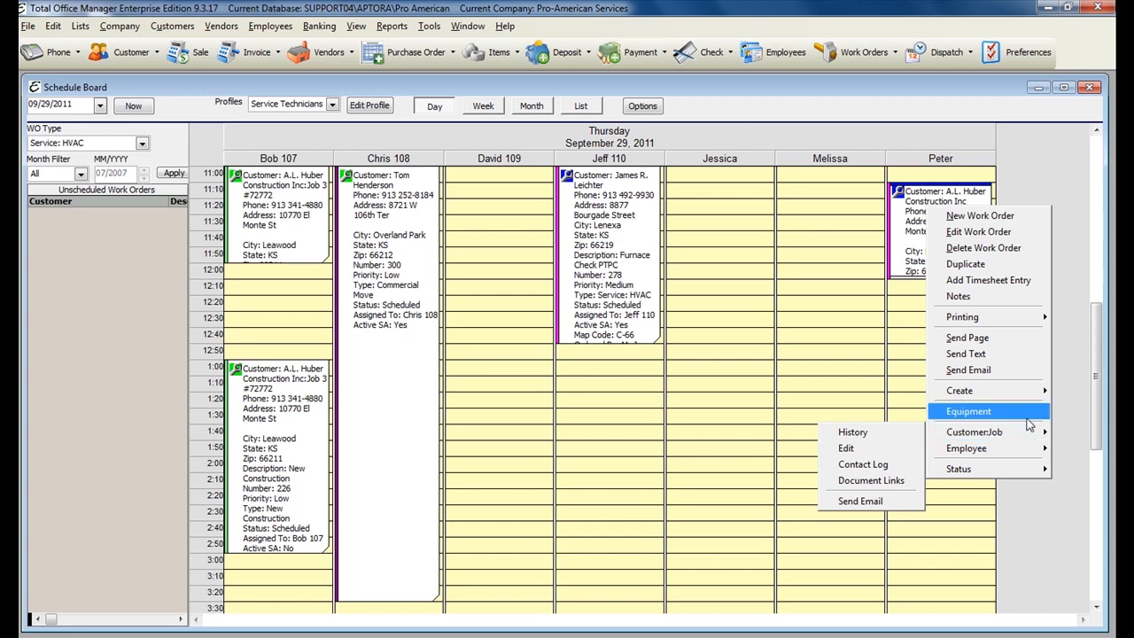
pyautogui.moveTo(983, 468)
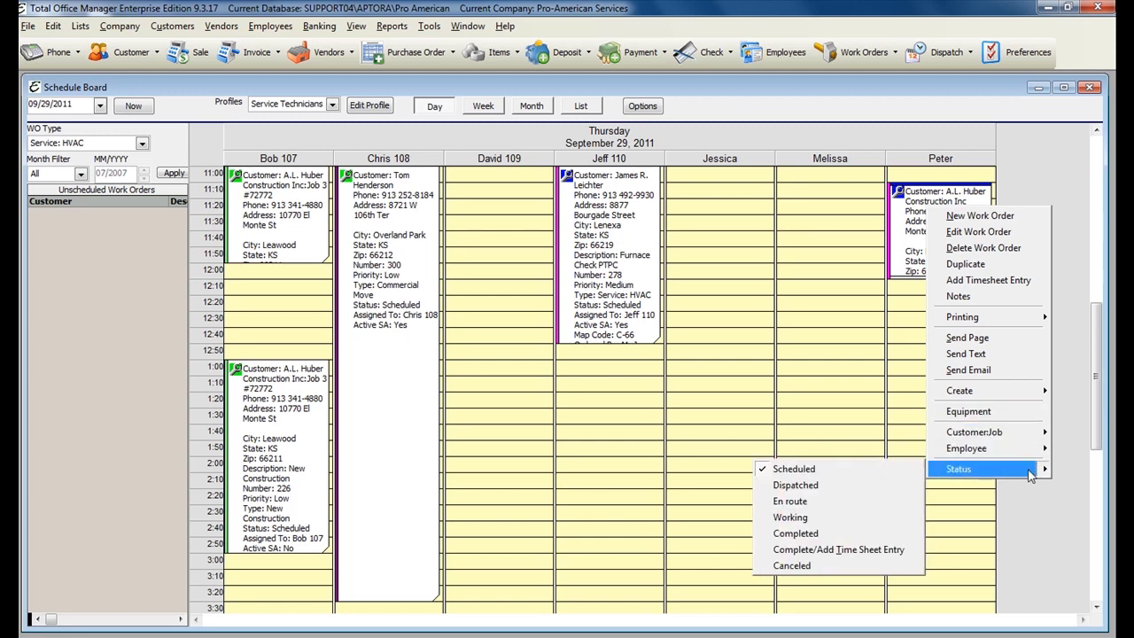
pyautogui.click(861, 487)
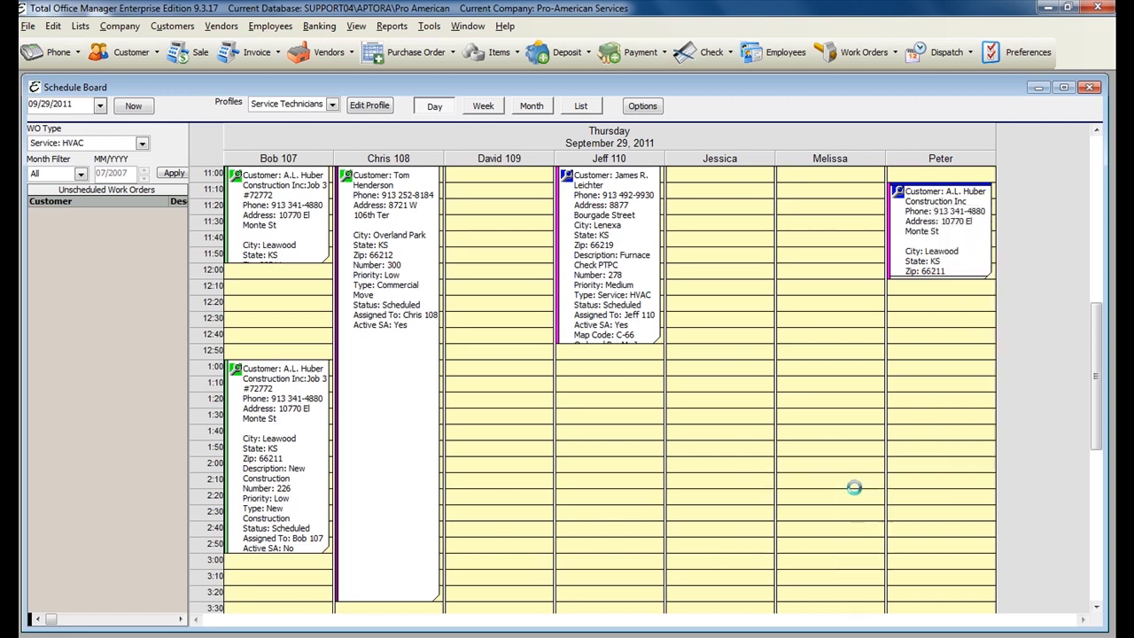
pyautogui.rightClick(944, 213)
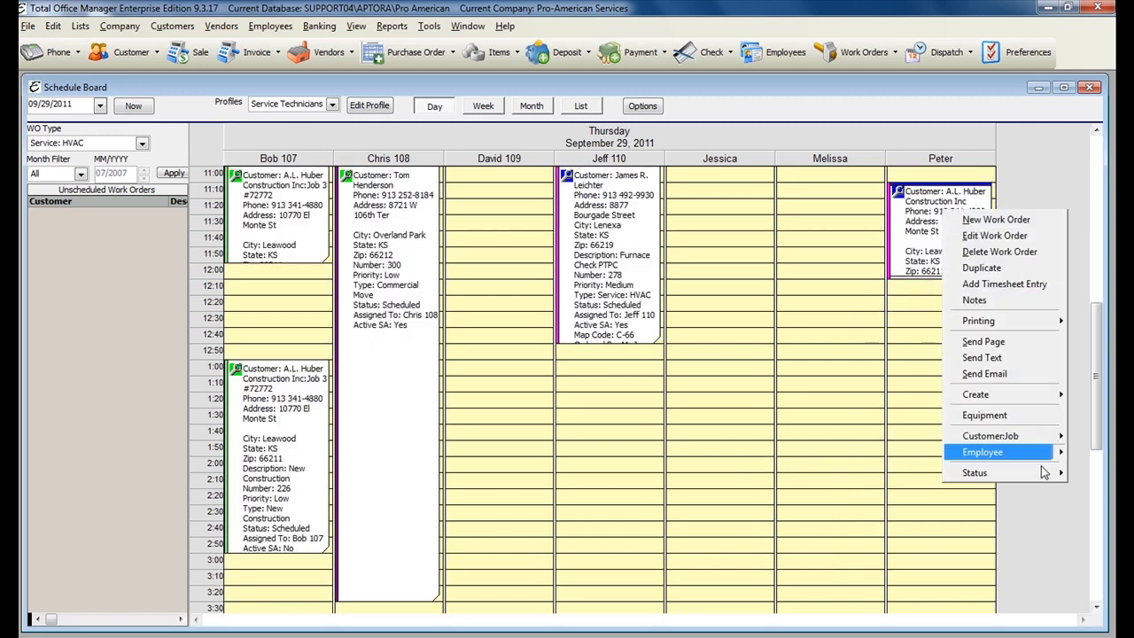
pyautogui.moveTo(974, 472)
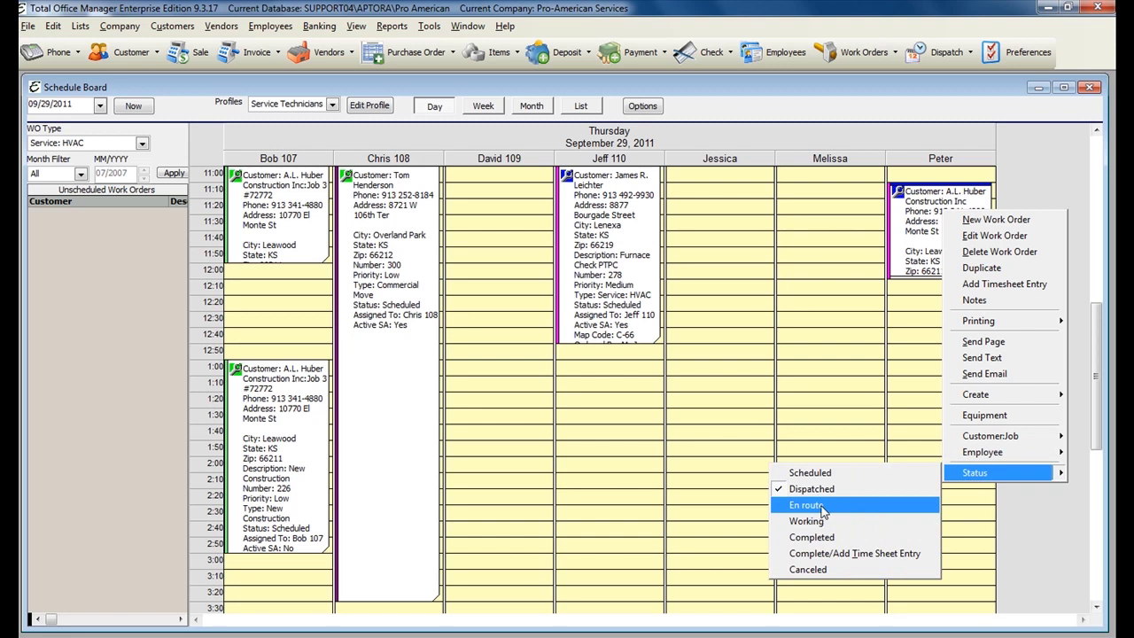
pyautogui.click(822, 505)
pyautogui.rightClick(930, 203)
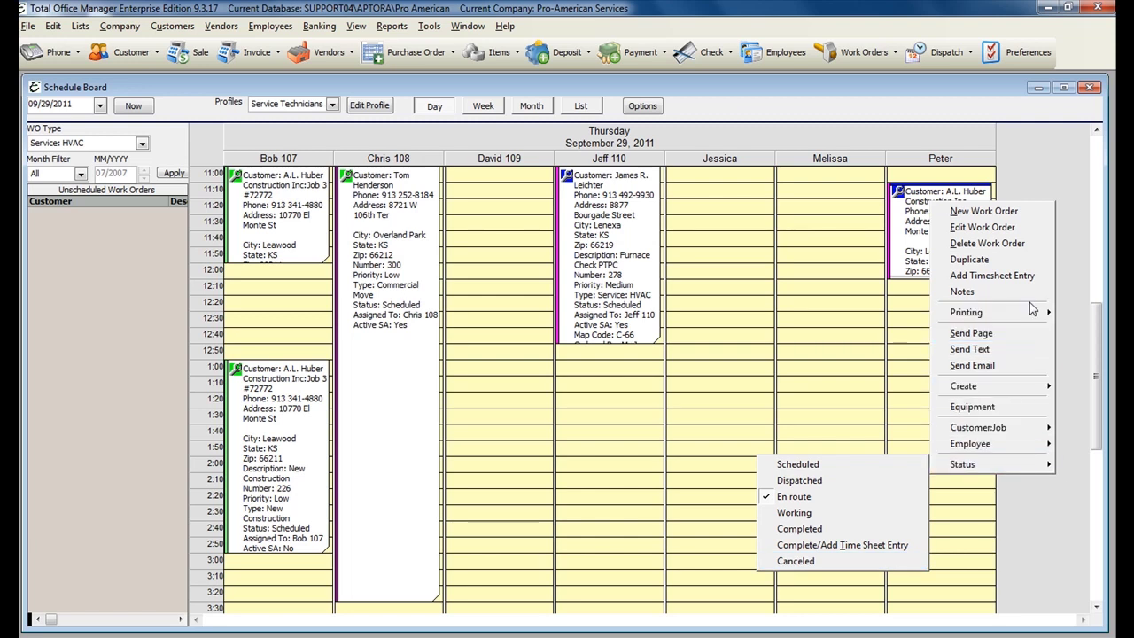
pyautogui.moveTo(978, 321)
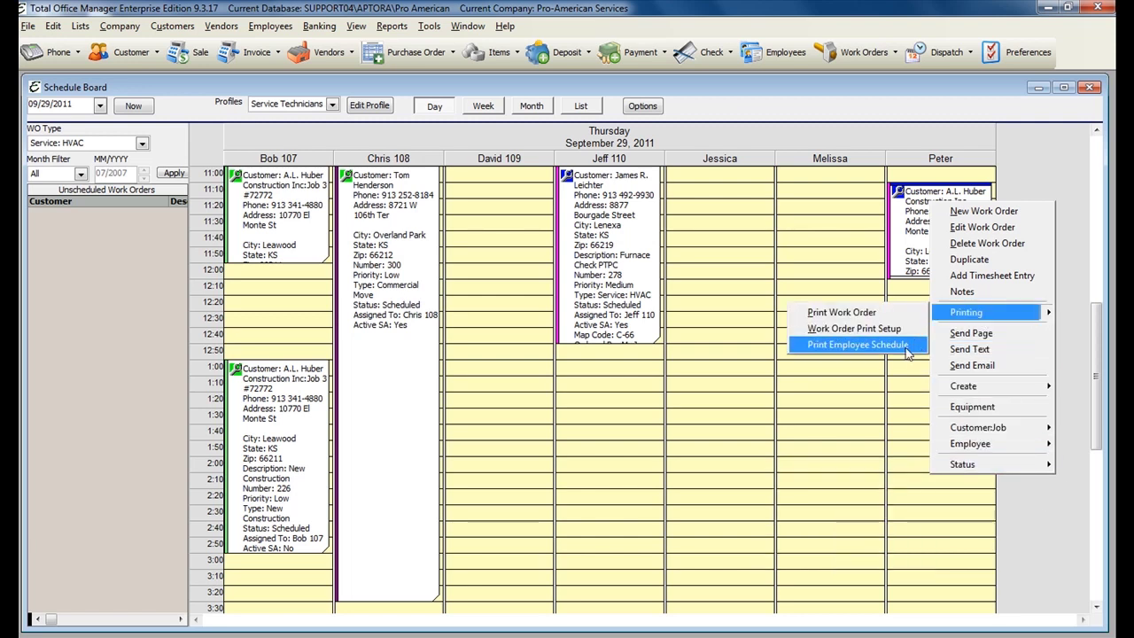
pyautogui.click(897, 346)
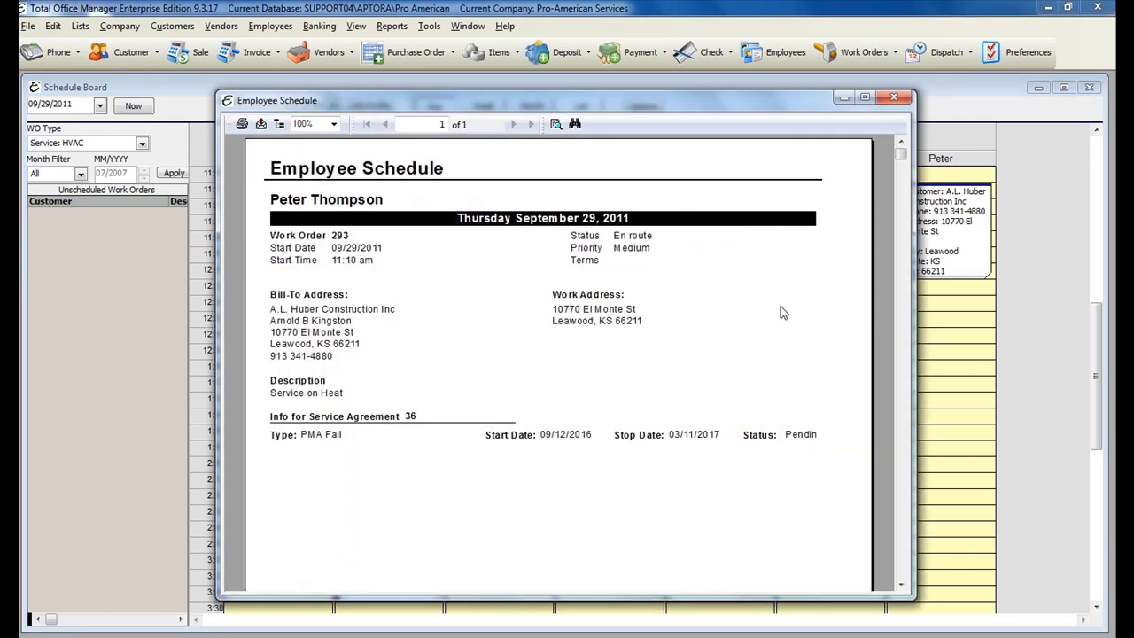
pyautogui.scroll(-5, 782, 314)
pyautogui.scroll(3, 884, 201)
pyautogui.scroll(2, 884, 200)
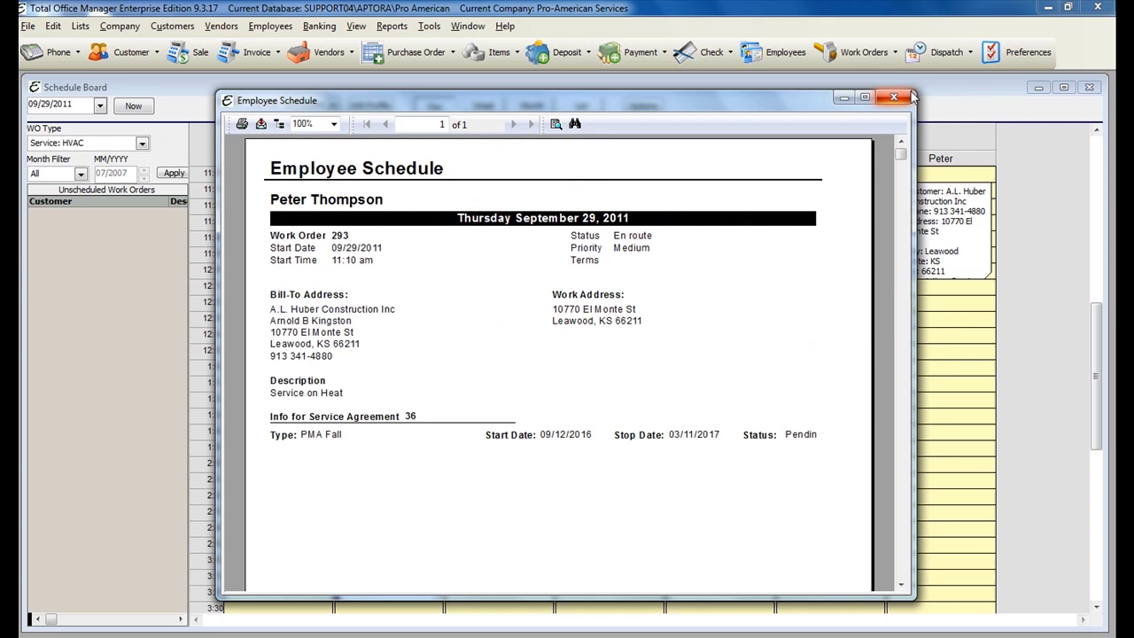
pyautogui.click(901, 99)
pyautogui.rightClick(946, 211)
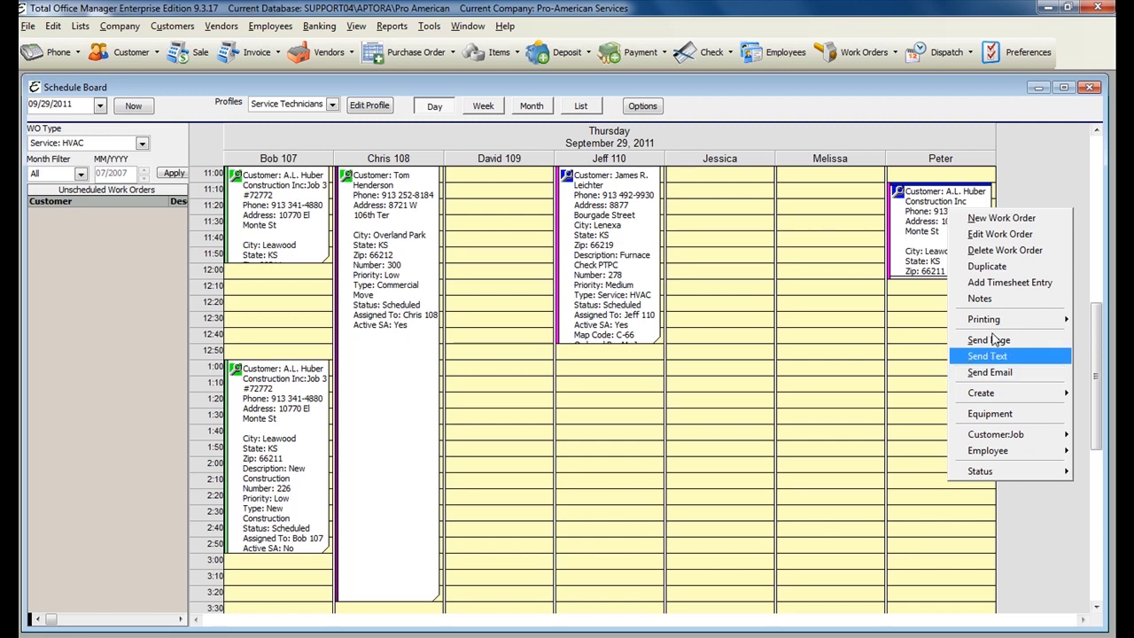
# - Dismiss the Duplicate Work Orders dialog and set Peter's work order 293 to Completed
pyautogui.click(985, 266)
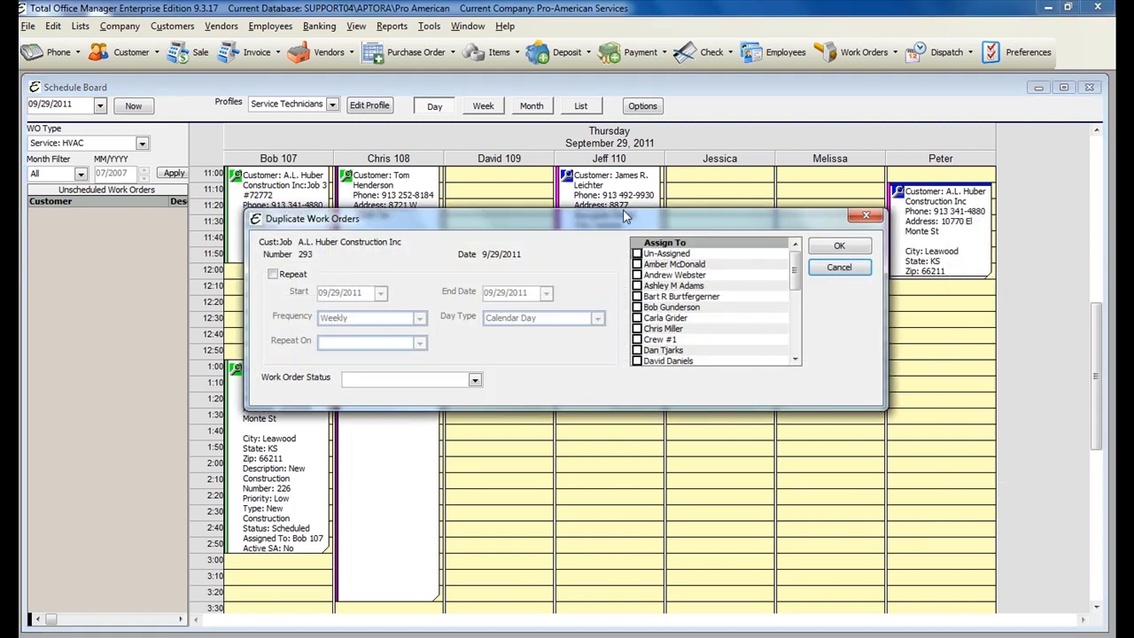
pyautogui.moveTo(626, 217); pyautogui.dragTo(802, 225)
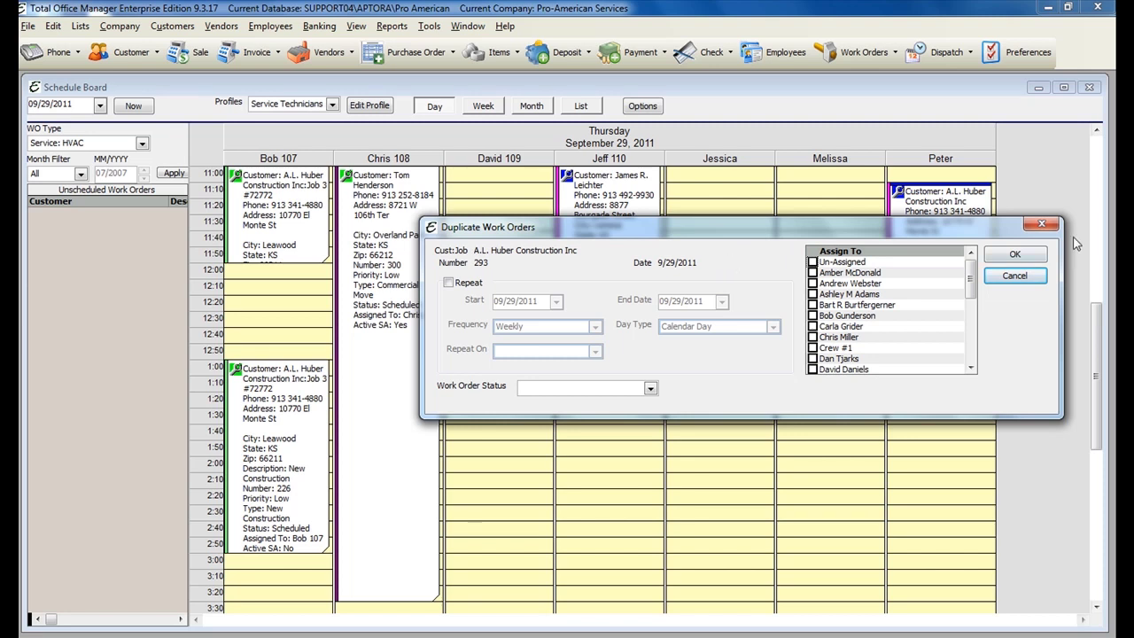
pyautogui.click(1045, 224)
pyautogui.rightClick(926, 226)
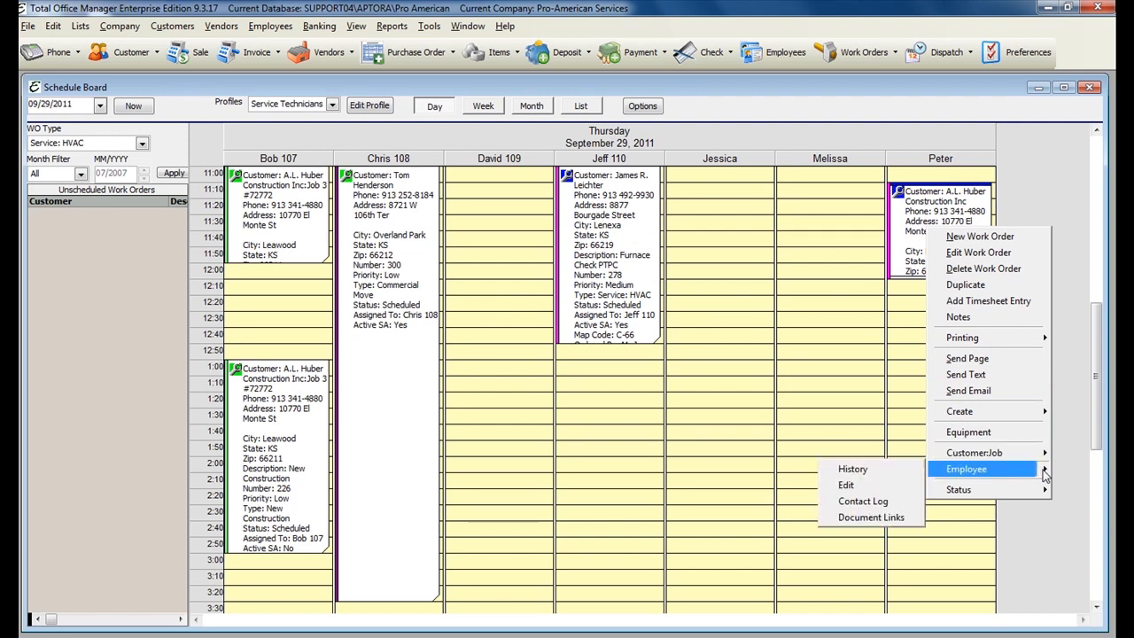
pyautogui.moveTo(959, 489)
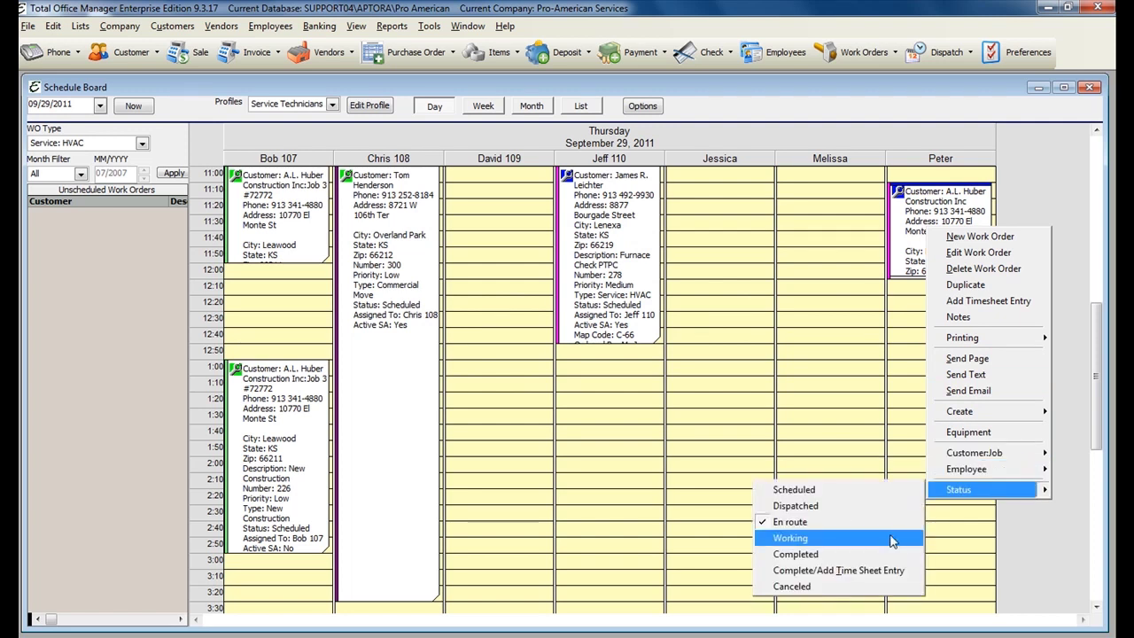
pyautogui.click(881, 554)
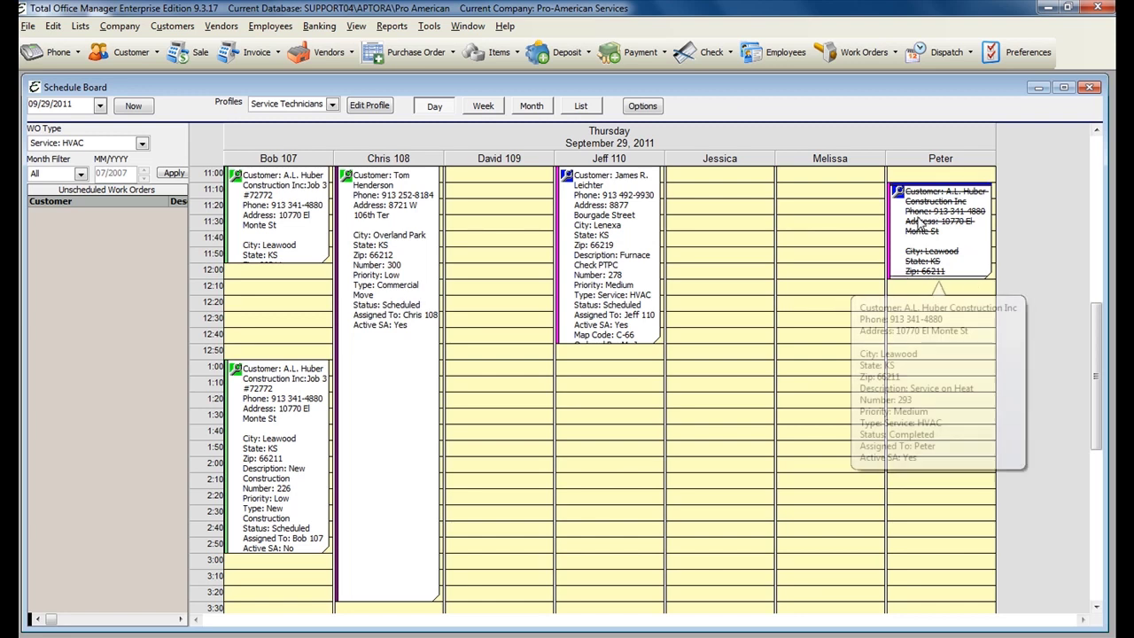
pyautogui.moveTo(941, 230)
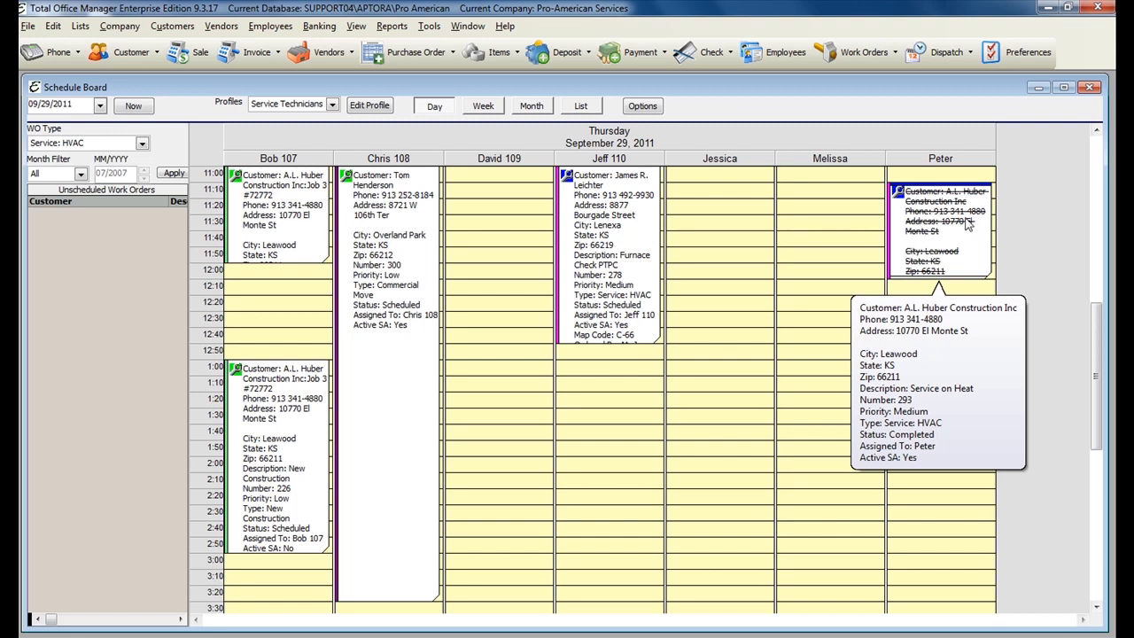
# - Save the note 'Work was completed at the scheduled time' on Peter's A.L. Huber order 293
pyautogui.rightClick(964, 222)
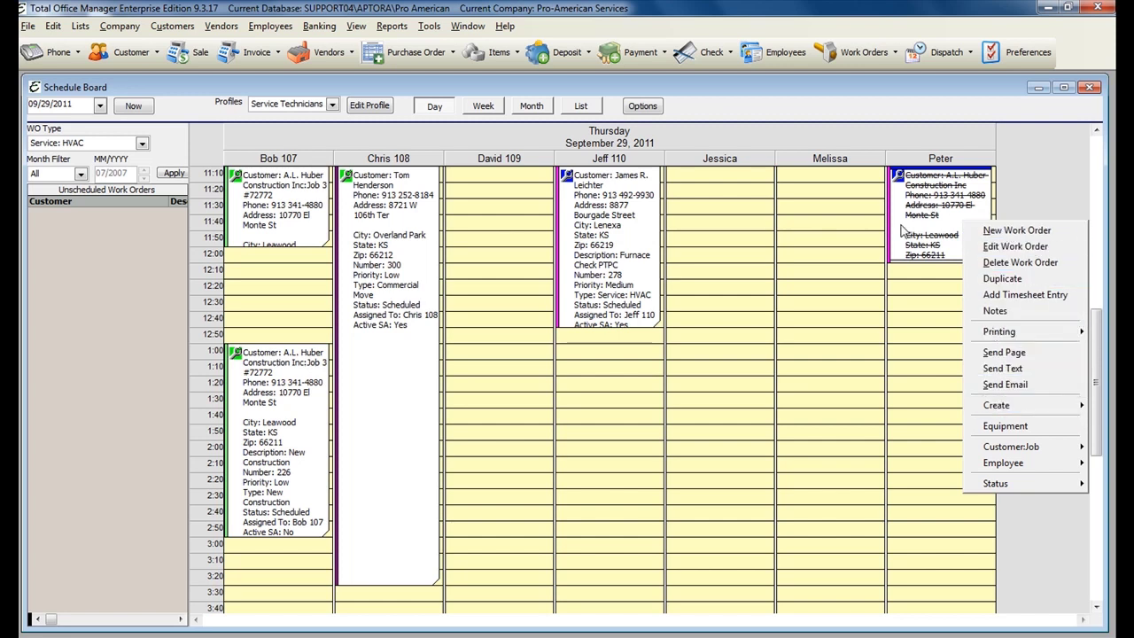
pyautogui.click(1017, 314)
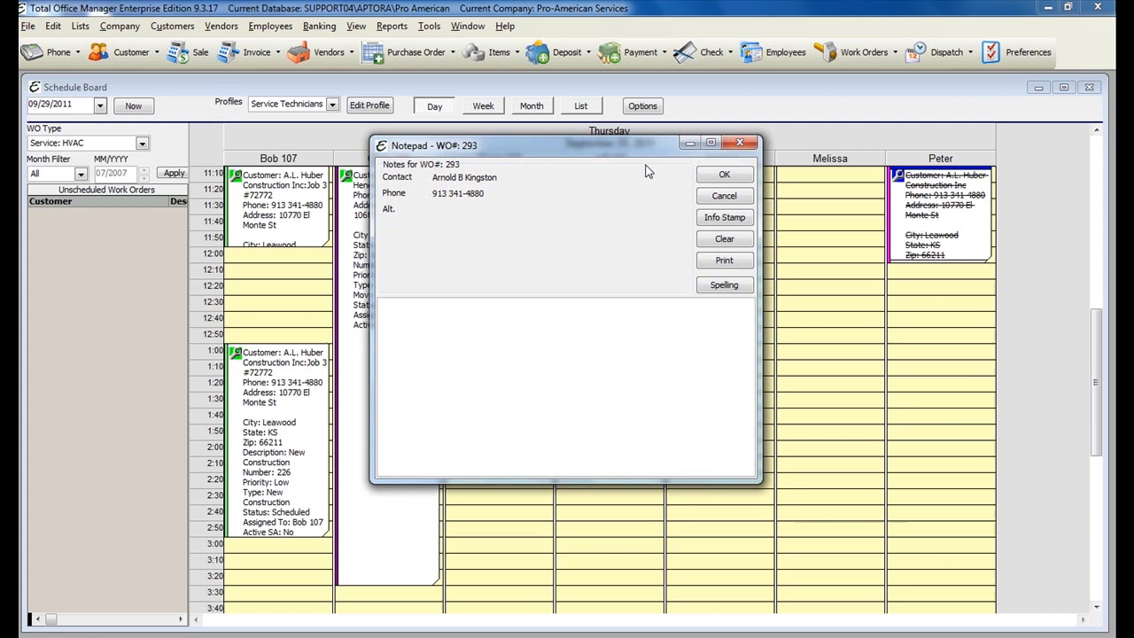
pyautogui.moveTo(604, 124); pyautogui.dragTo(836, 233)
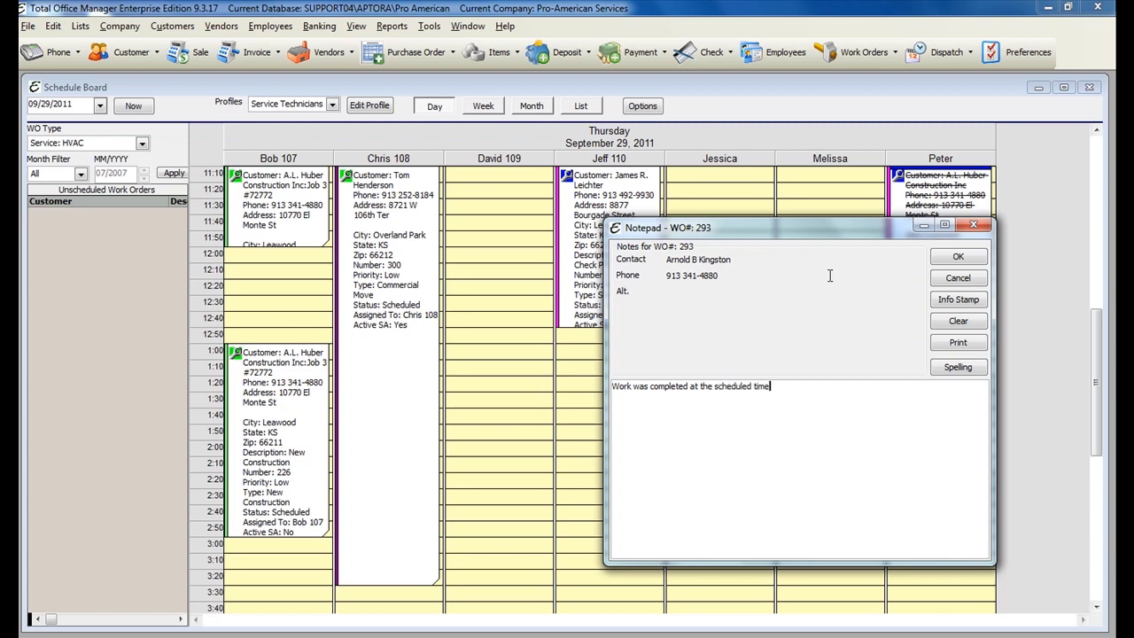
pyautogui.click(957, 257)
pyautogui.rightClick(957, 223)
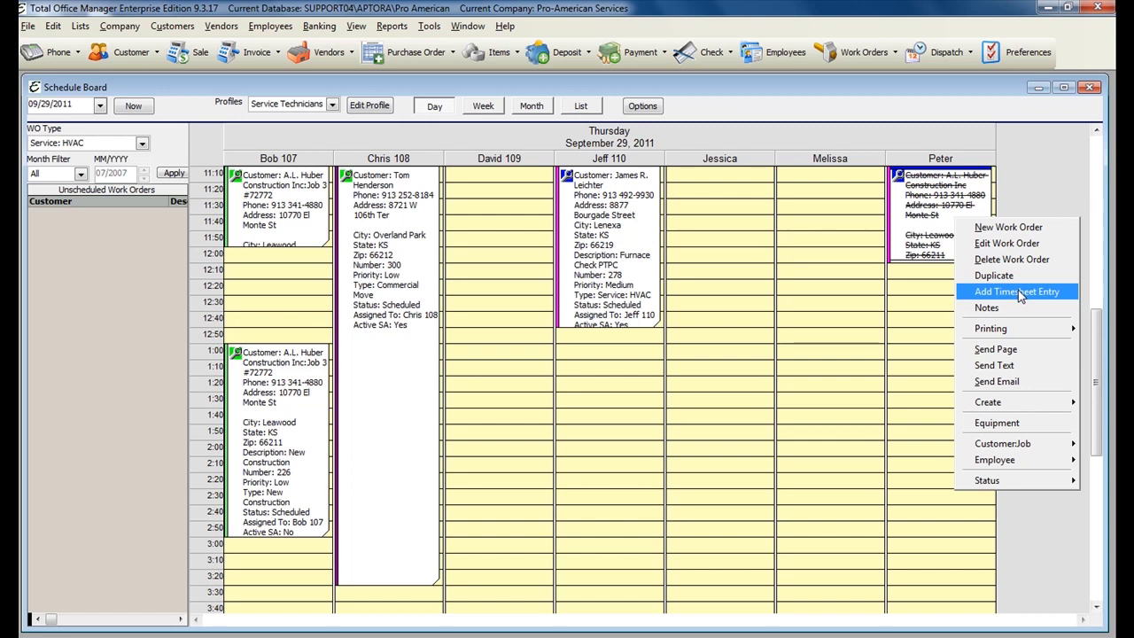
pyautogui.click(1018, 290)
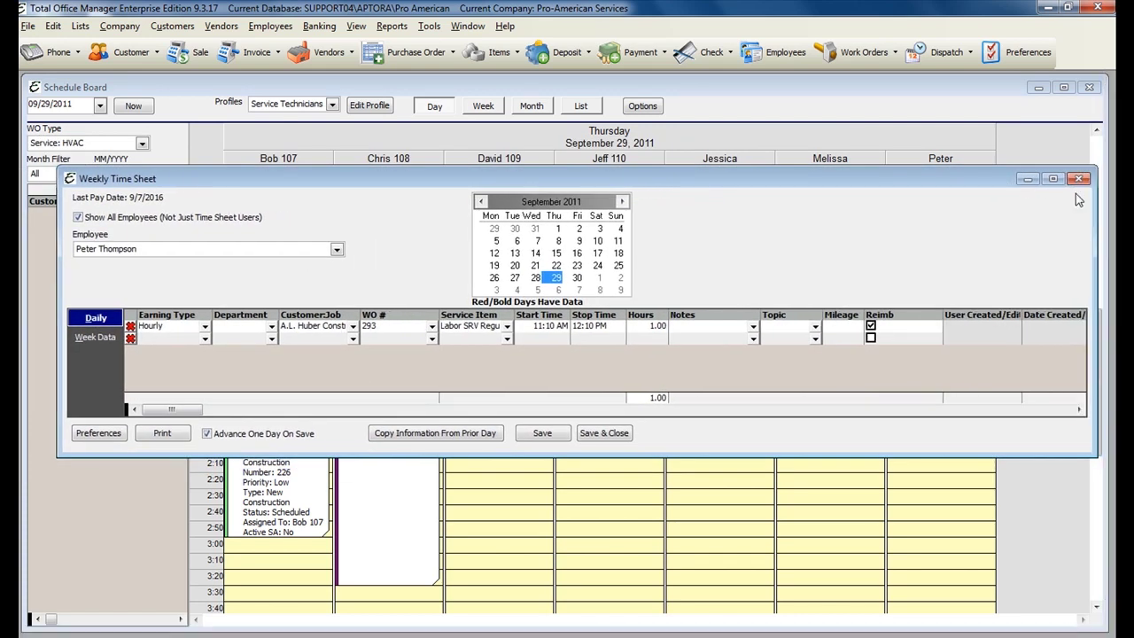
pyautogui.click(1080, 179)
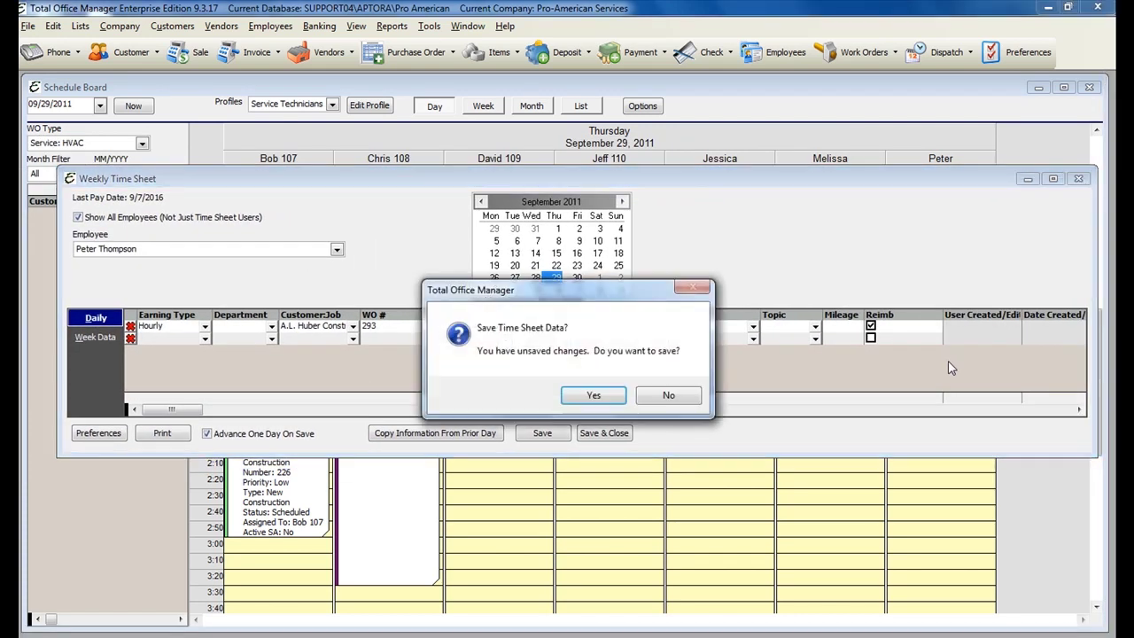
pyautogui.click(670, 397)
pyautogui.rightClick(941, 215)
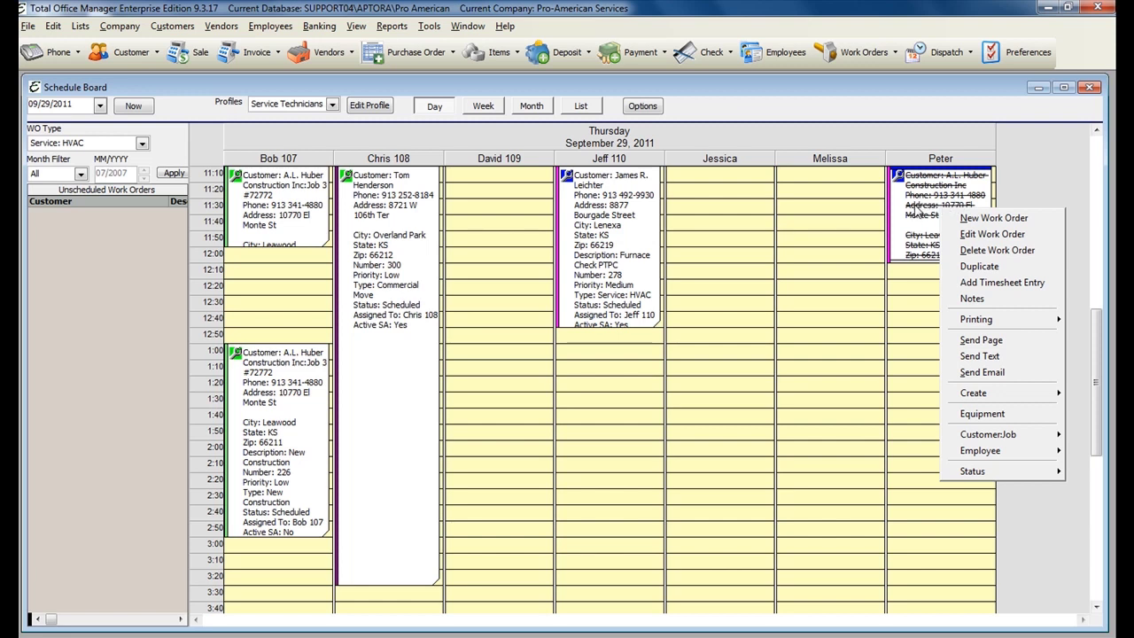
pyautogui.moveTo(974, 392)
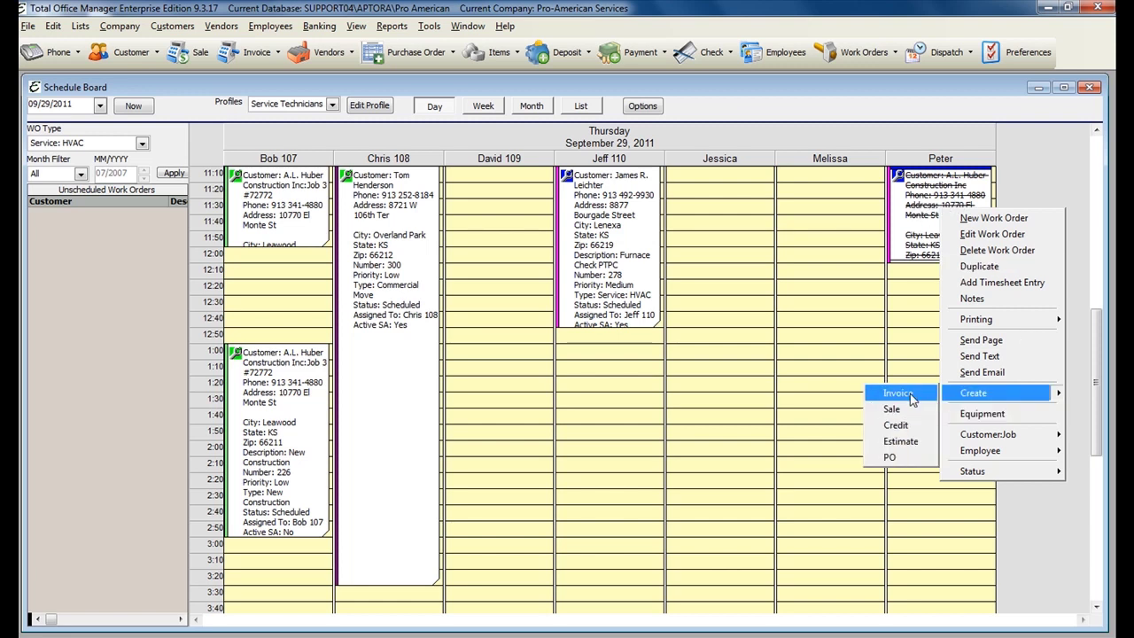
pyautogui.click(907, 393)
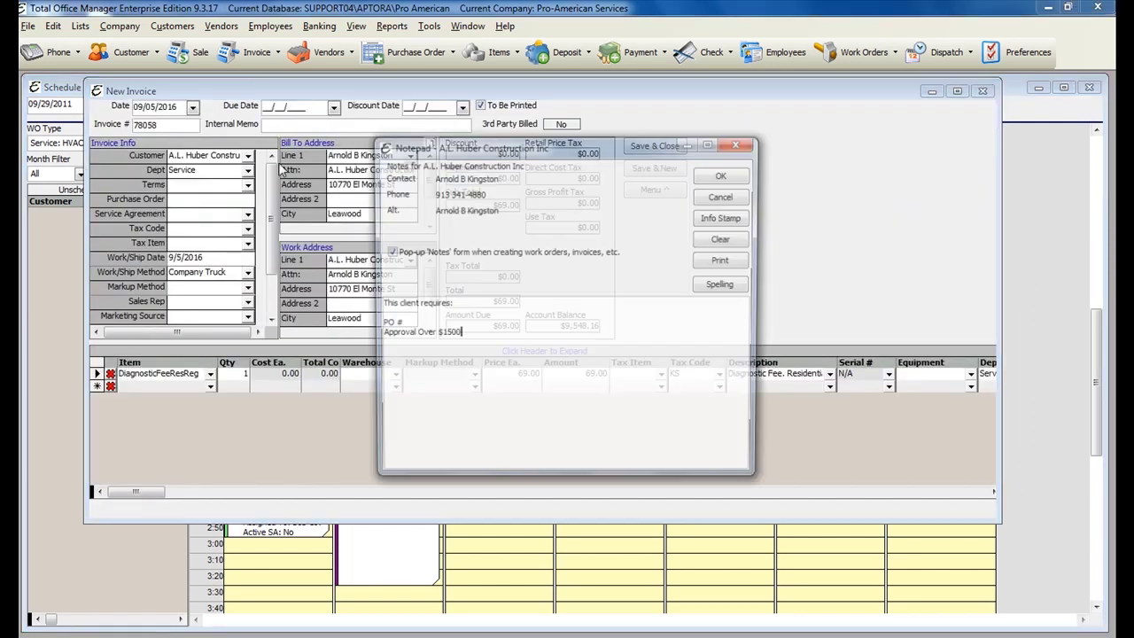
pyautogui.click(739, 142)
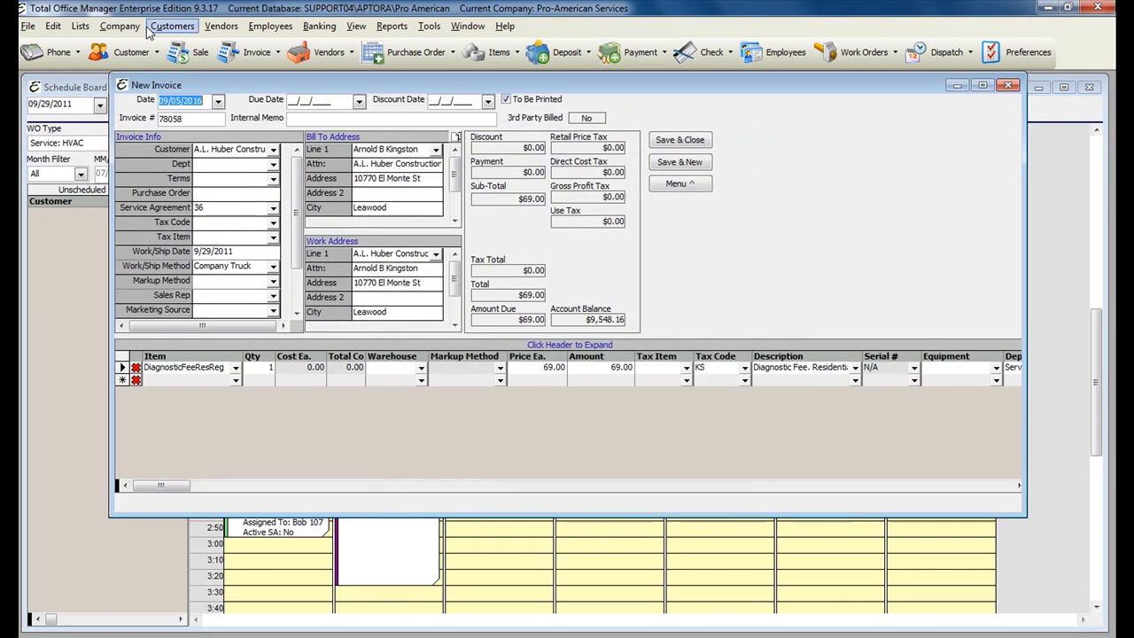
pyautogui.moveTo(197, 87); pyautogui.dragTo(221, 145)
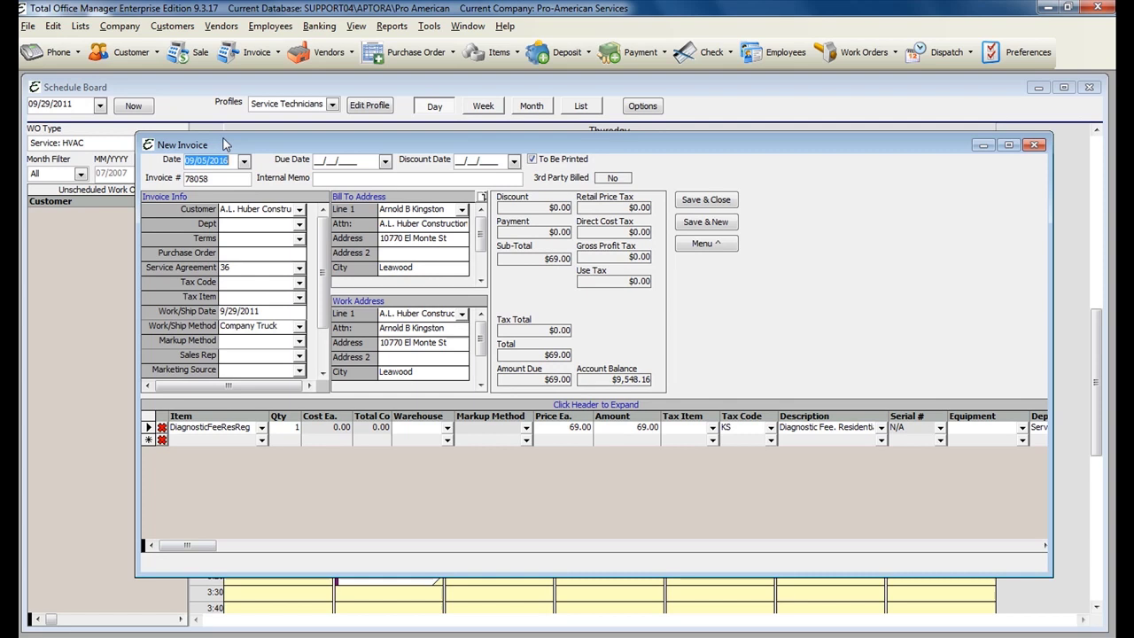
pyautogui.click(710, 248)
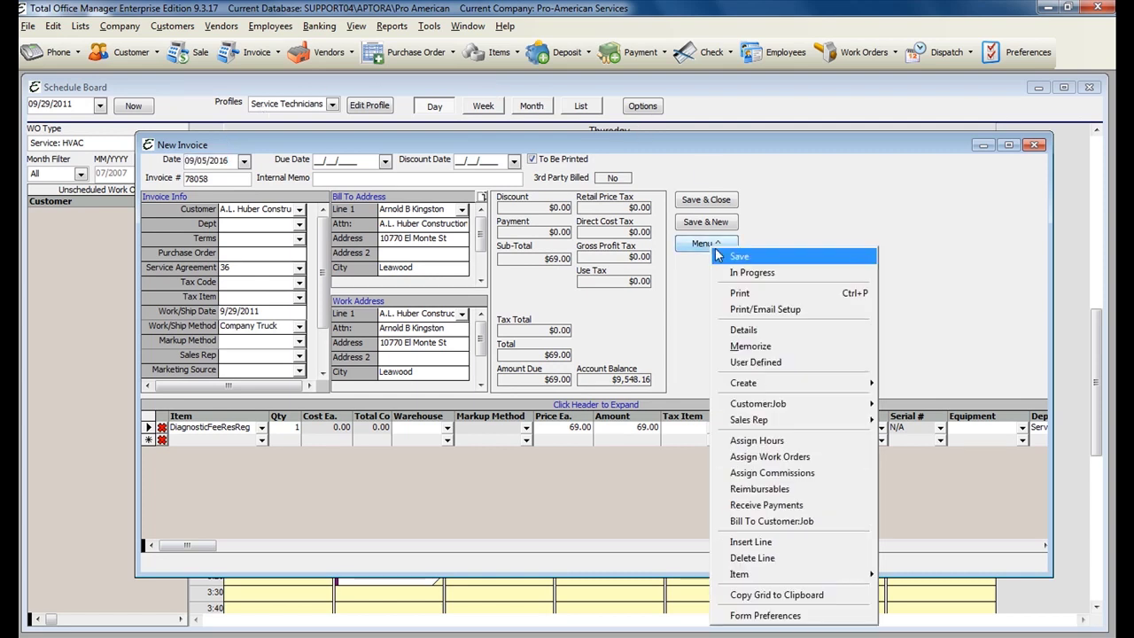
pyautogui.click(850, 457)
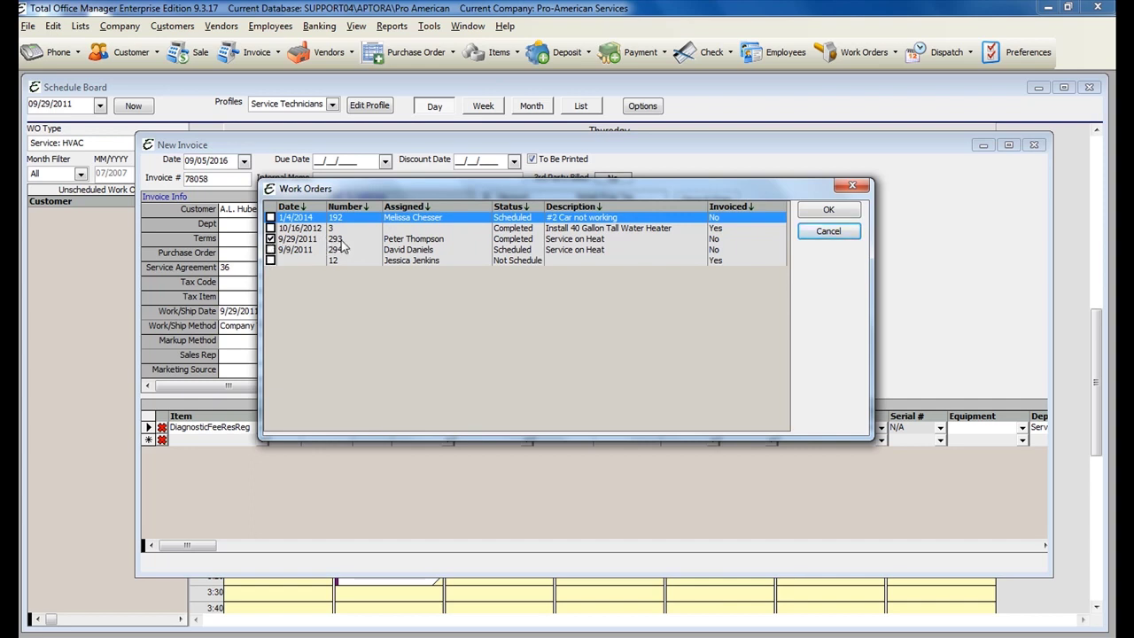
pyautogui.click(828, 231)
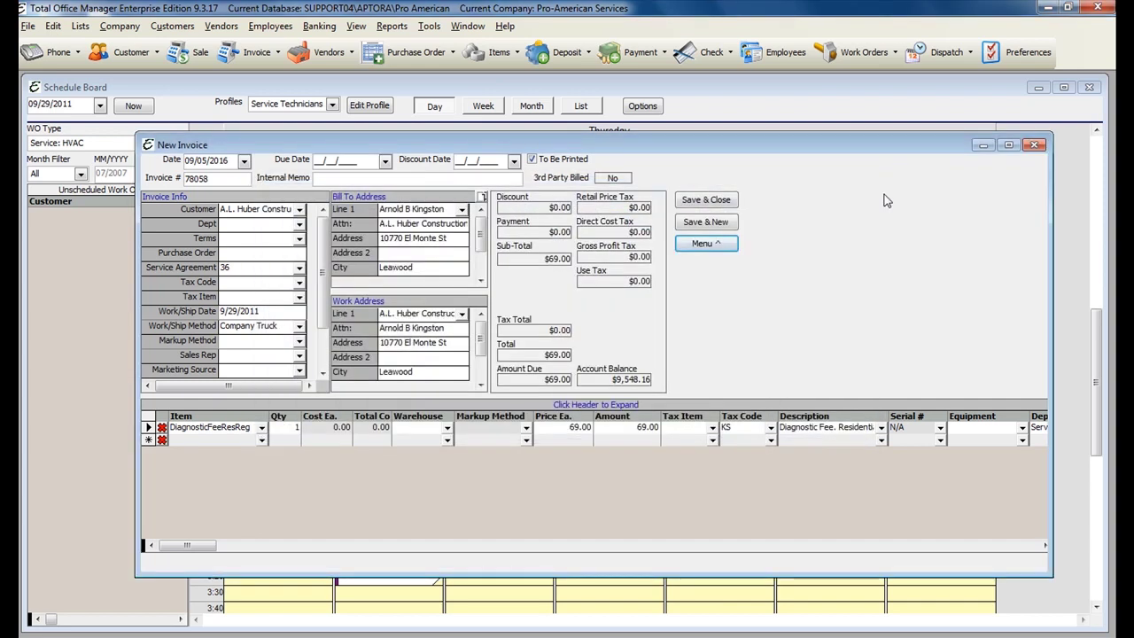
pyautogui.click(1035, 145)
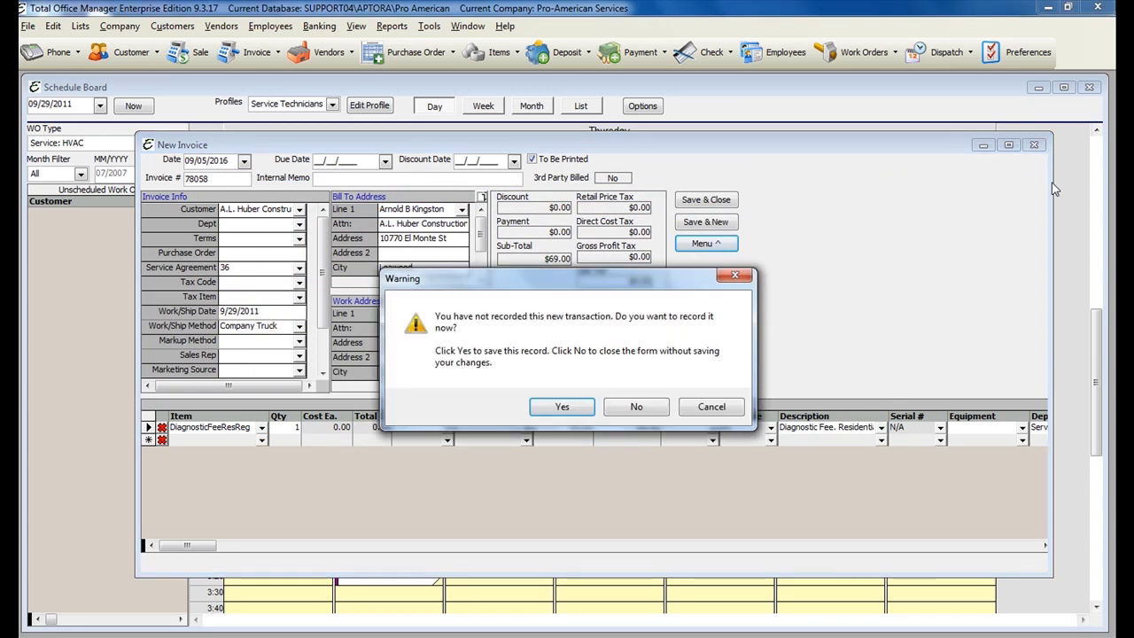
pyautogui.click(638, 407)
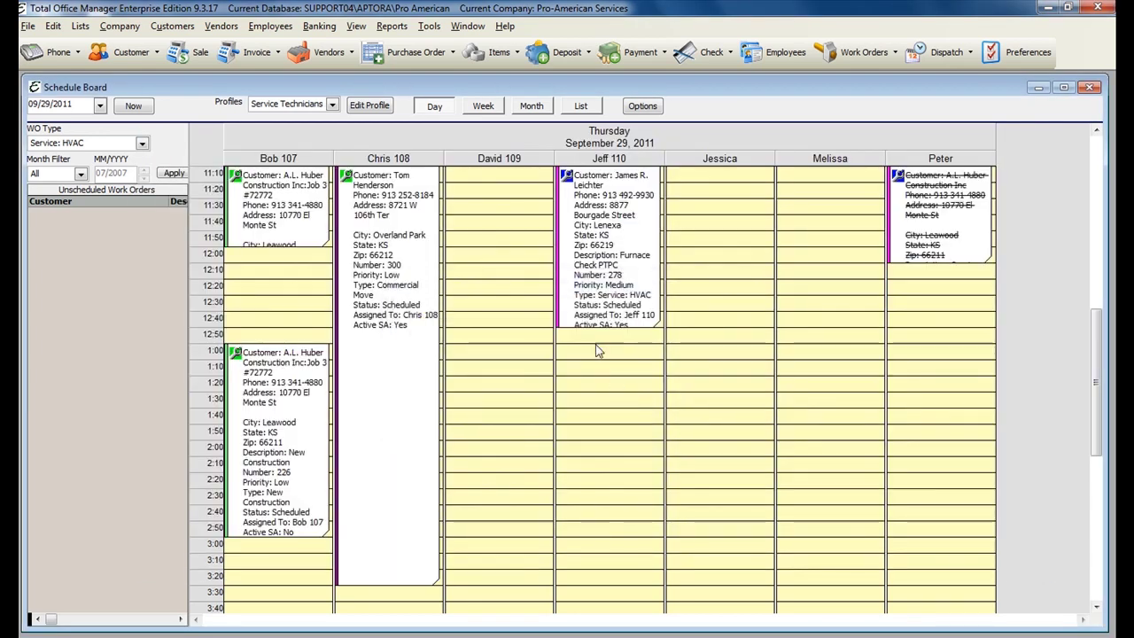